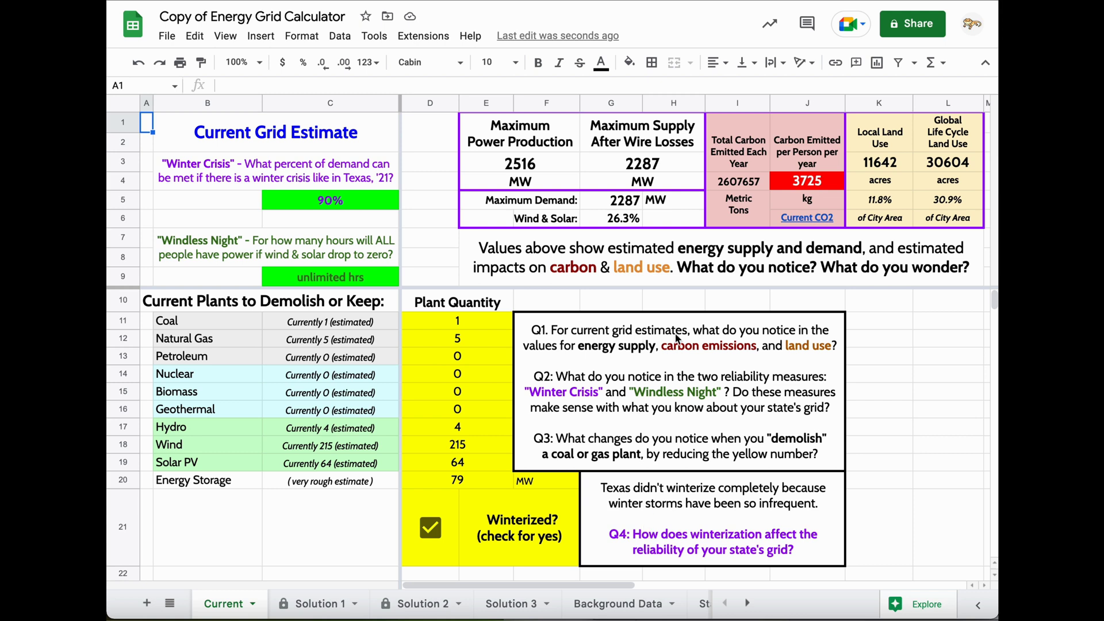
# Step: Inspect the maximum supply, maximum demand, carbon per person and local/global land use formulas
pyautogui.click(650, 166)
pyautogui.click(628, 204)
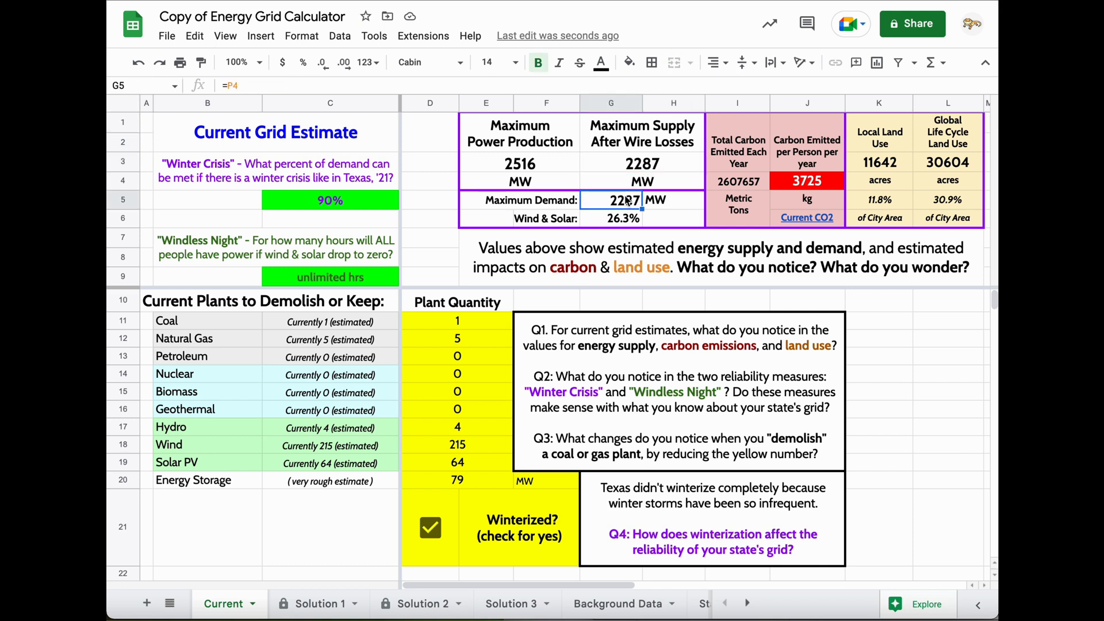
pyautogui.click(649, 166)
pyautogui.click(624, 204)
pyautogui.click(802, 181)
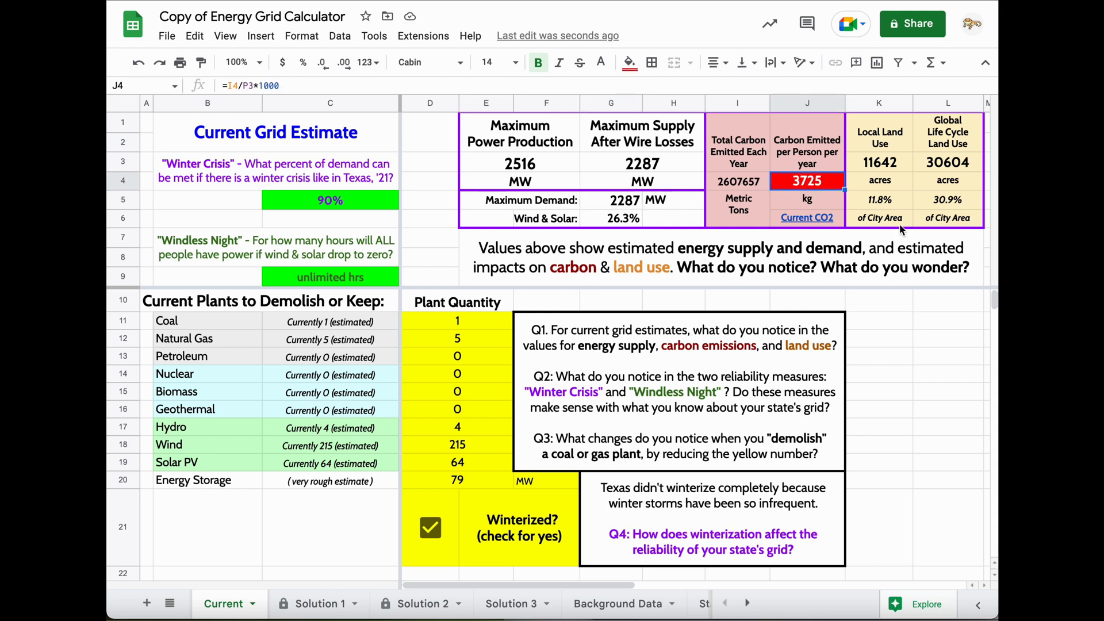
pyautogui.click(950, 200)
pyautogui.click(900, 207)
pyautogui.click(942, 203)
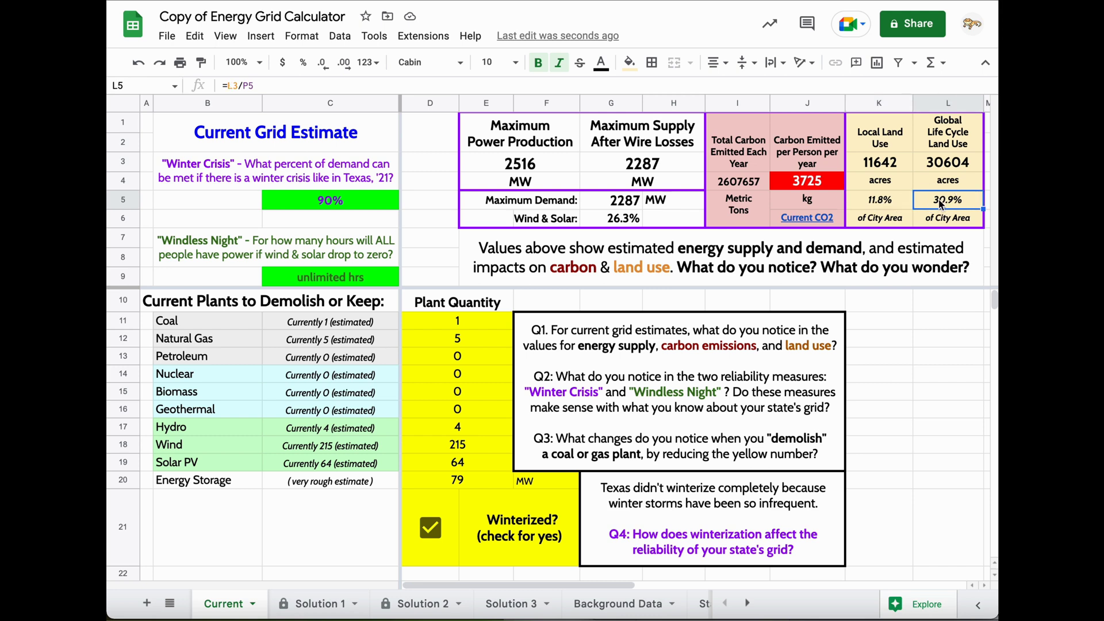
pyautogui.click(901, 208)
pyautogui.click(941, 208)
pyautogui.click(901, 207)
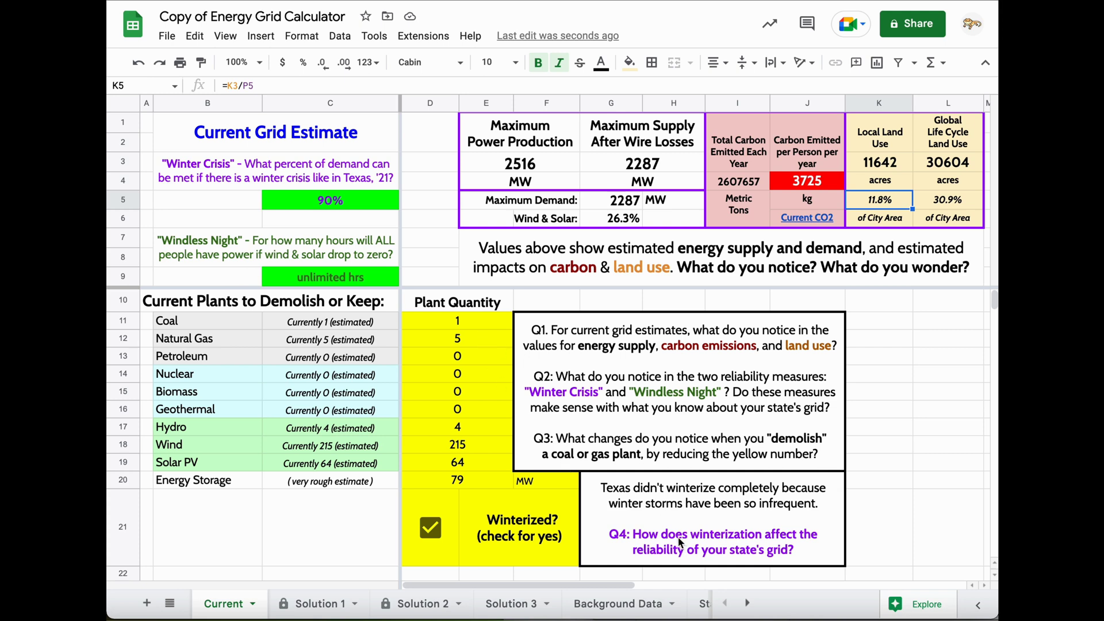
# Step: Set coal plants to 0 and uncheck Winterized, dropping Winter Crisis to 46%
pyautogui.click(449, 325)
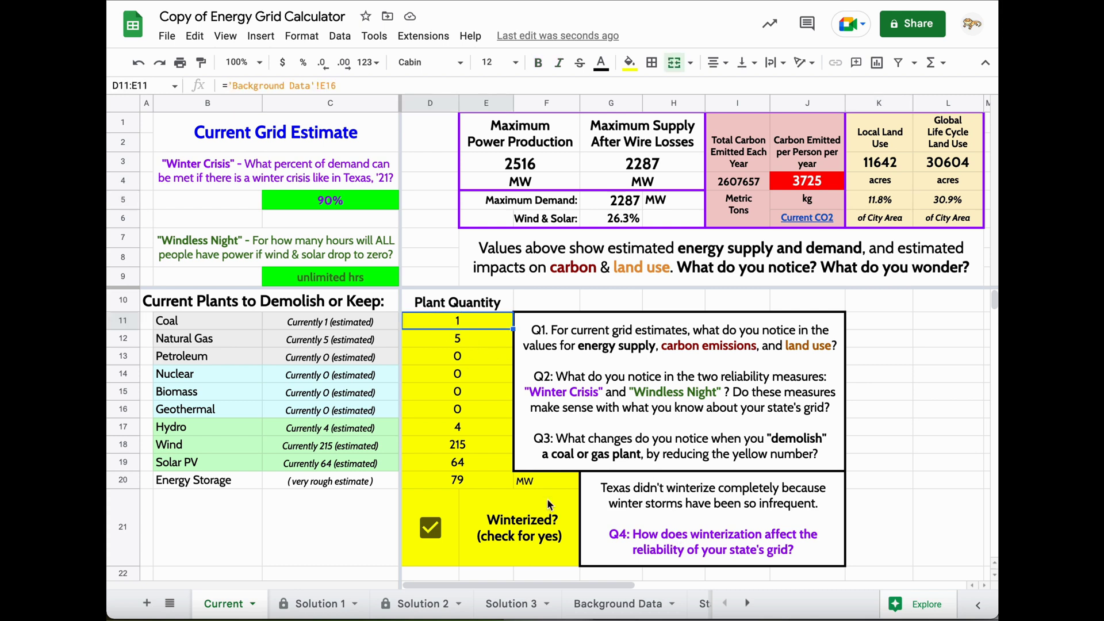
pyautogui.write('0')
pyautogui.press('Tab')
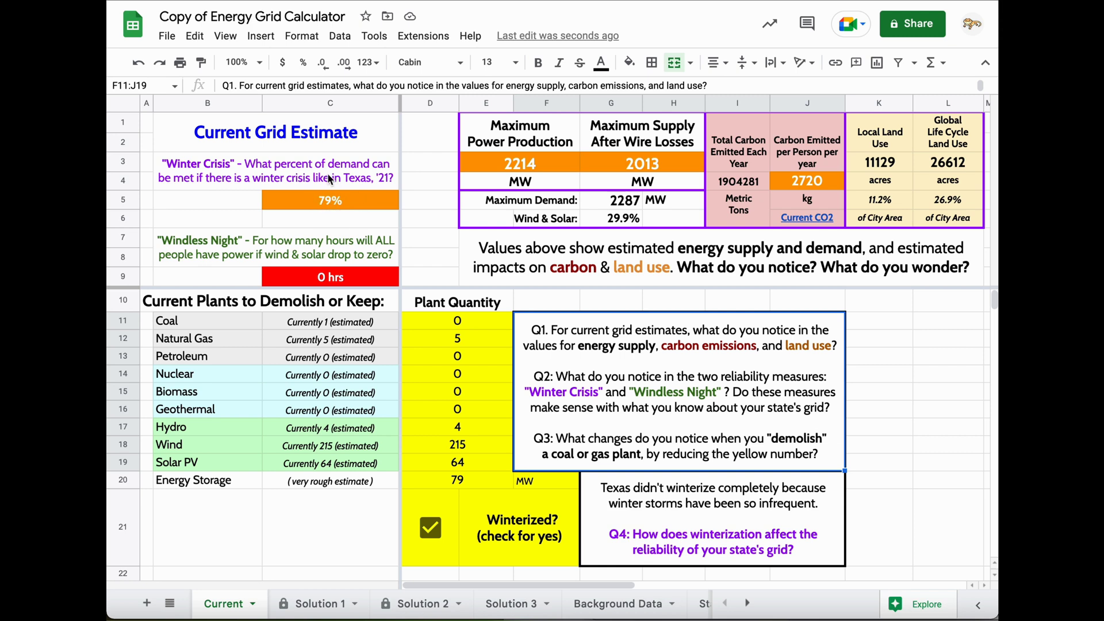
pyautogui.click(431, 528)
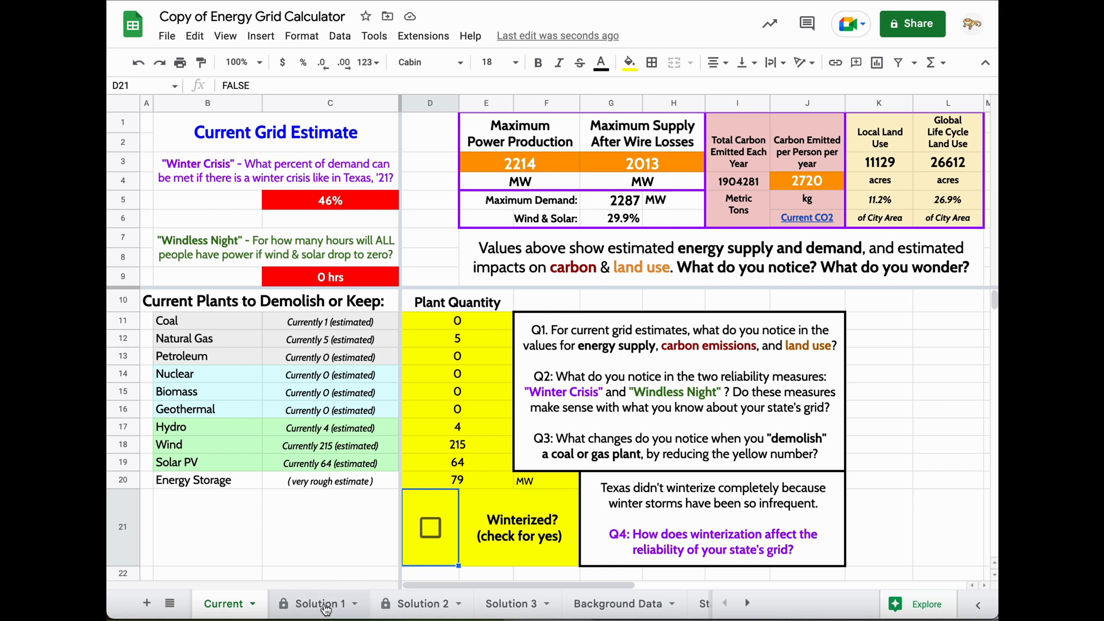
# Step: On Solution 1, set the current coal plant quantity in D29 to 0, giving 2214 MW supply
pyautogui.click(325, 608)
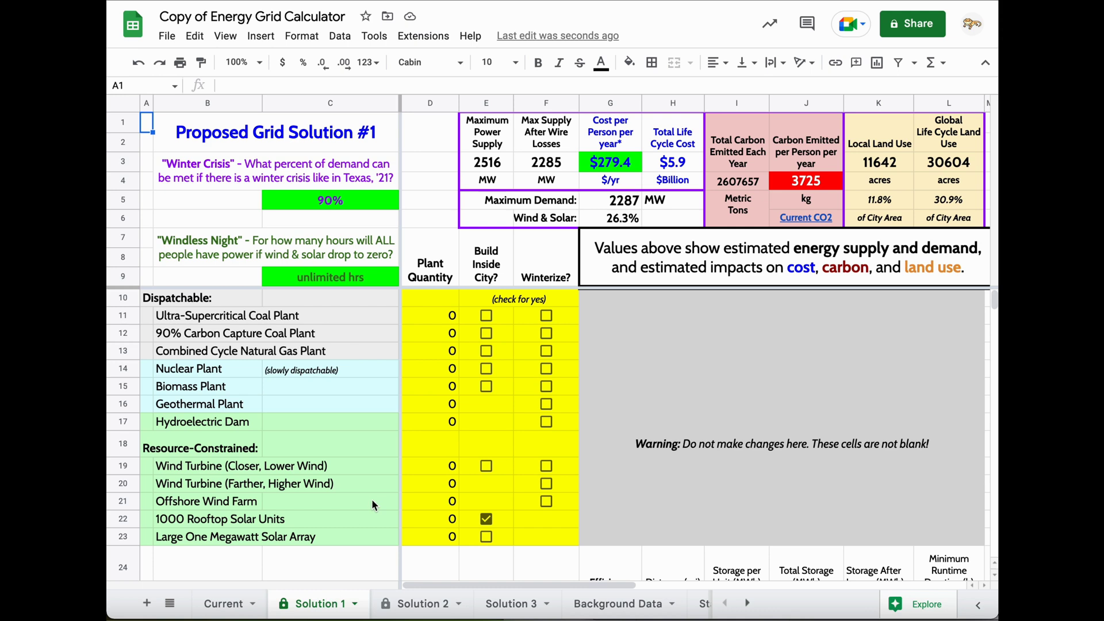
pyautogui.scroll(-7, 373, 502)
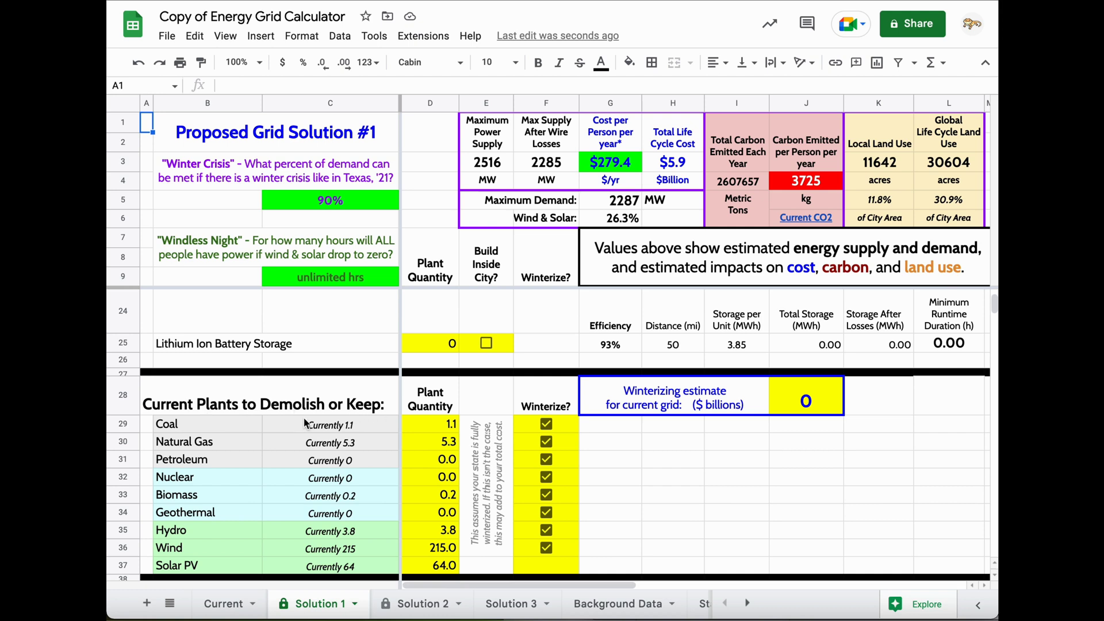
pyautogui.scroll(7, 391, 417)
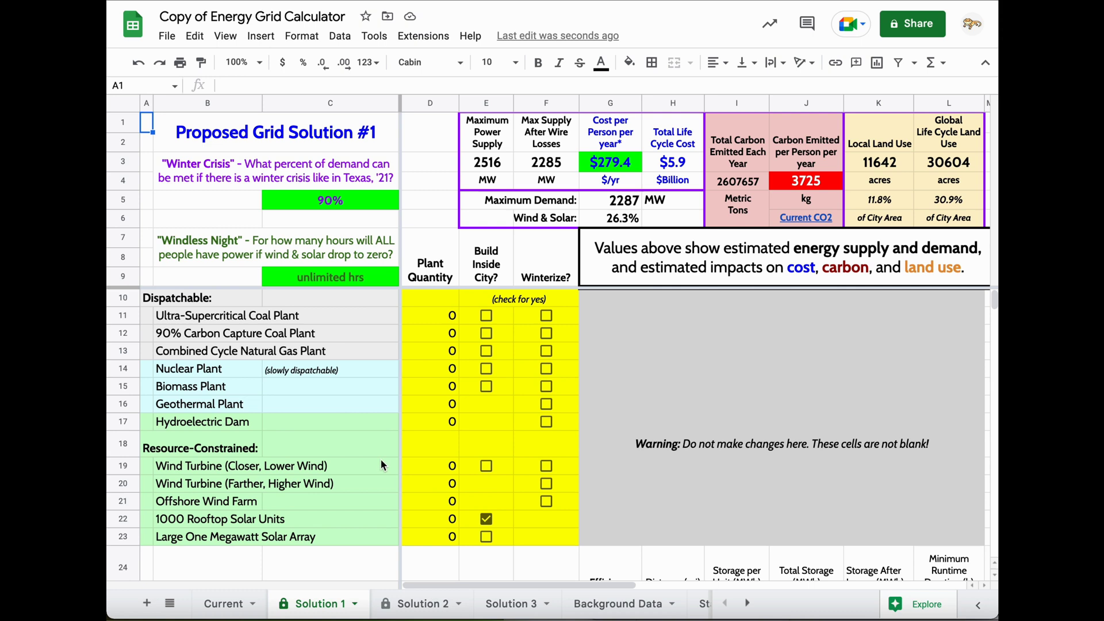
pyautogui.scroll(-6, 381, 465)
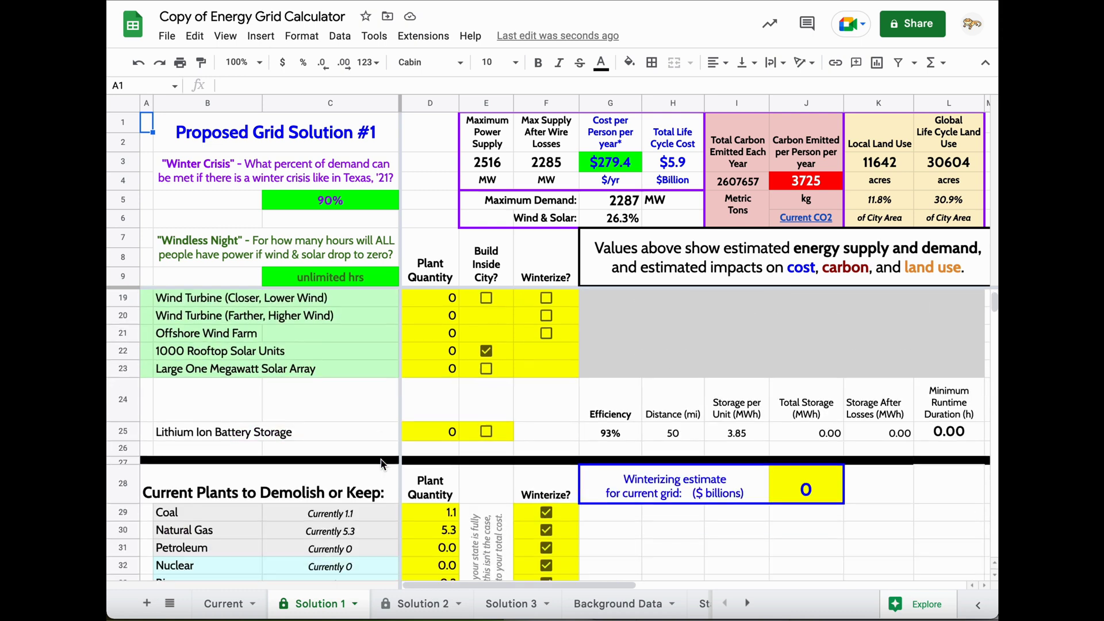
pyautogui.click(425, 459)
pyautogui.write('0')
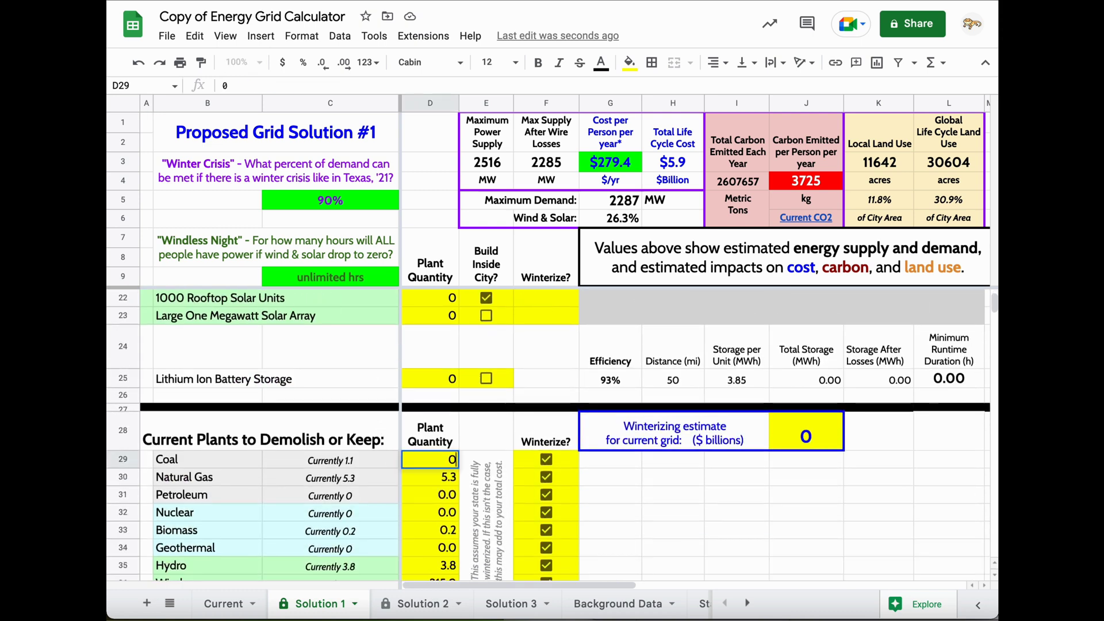
pyautogui.press('Tab')
pyautogui.hotkey('shift', 'Tab')
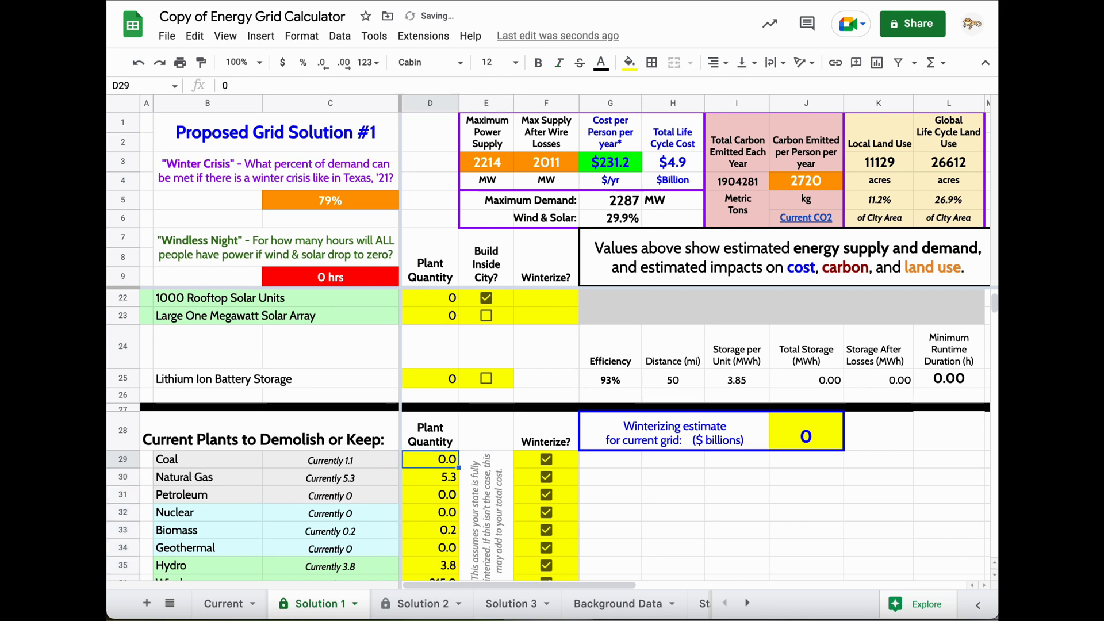
pyautogui.scroll(6, 460, 502)
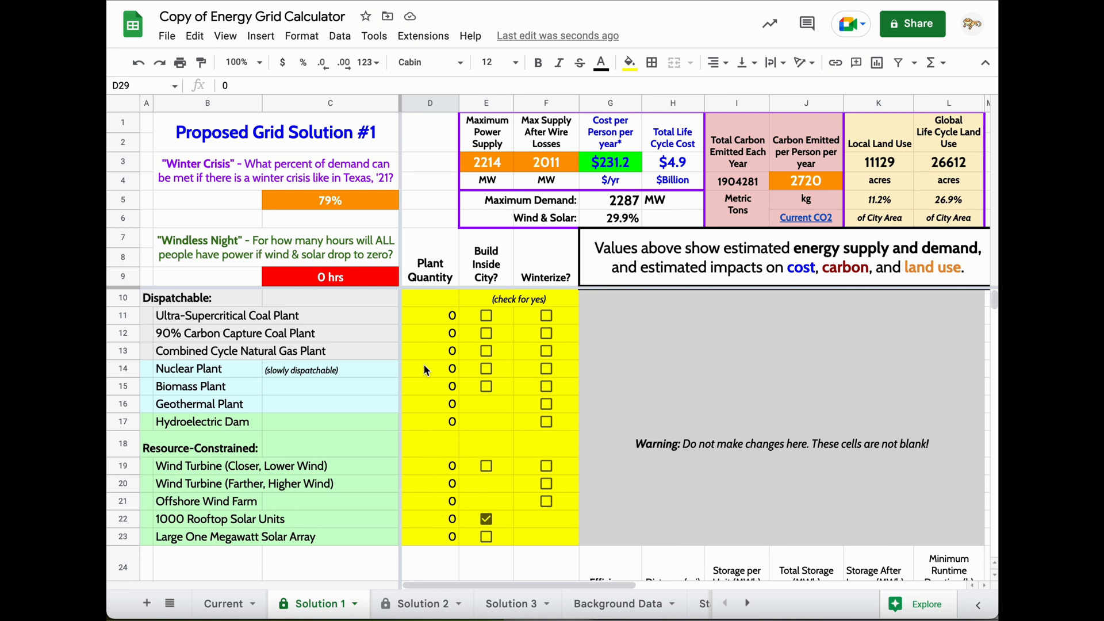
# Step: Try 1 nuclear plant in D14, then set it back to 0
pyautogui.click(234, 371)
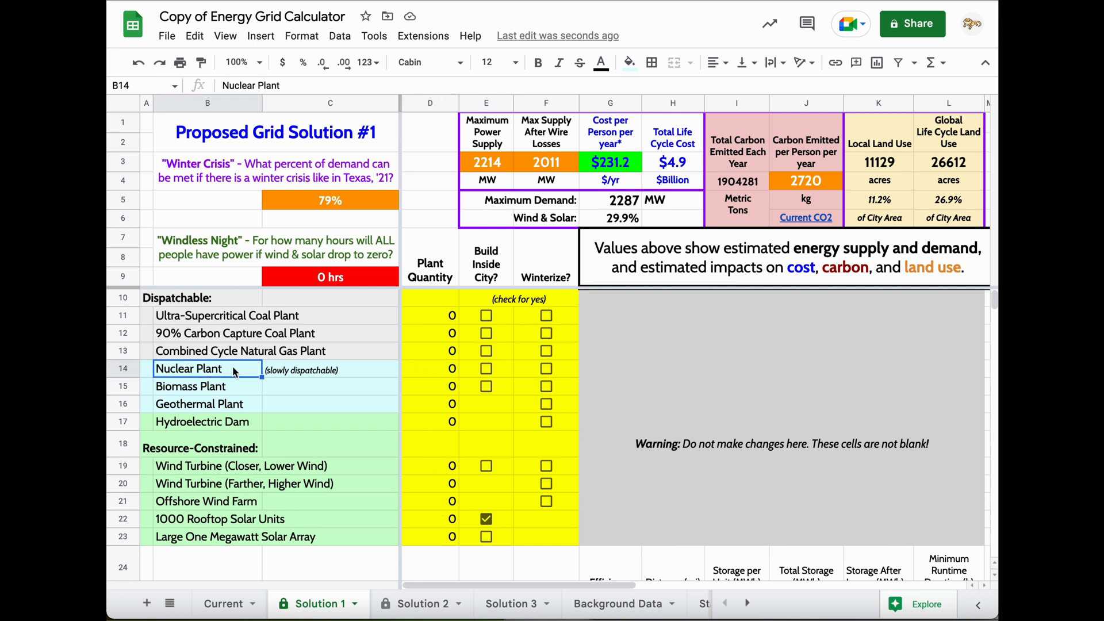
pyautogui.click(438, 369)
pyautogui.write('1')
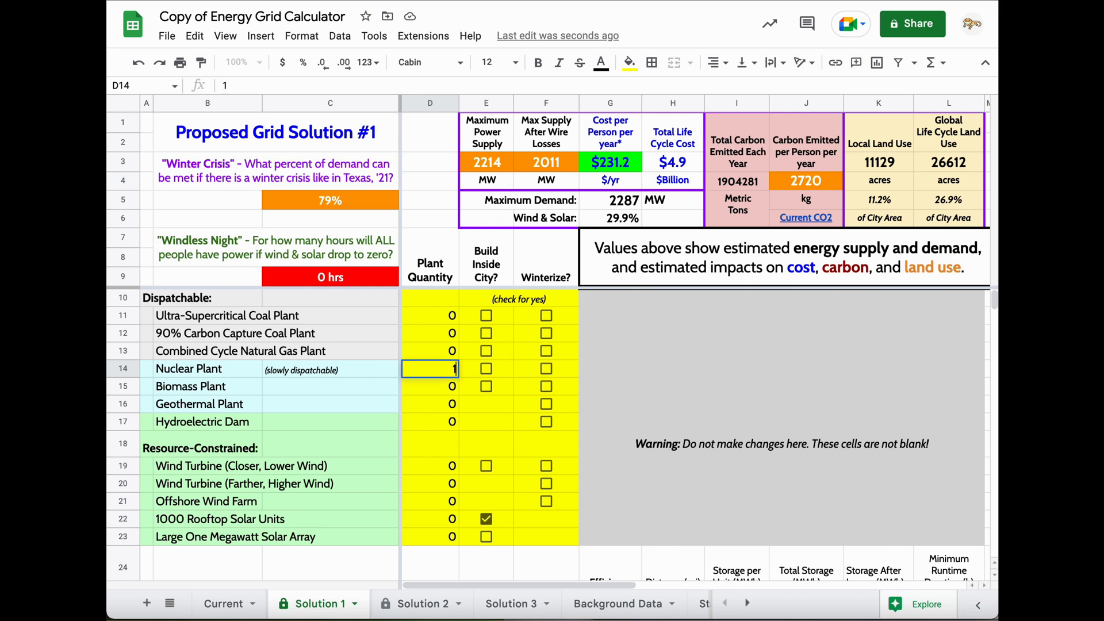
pyautogui.press('Tab')
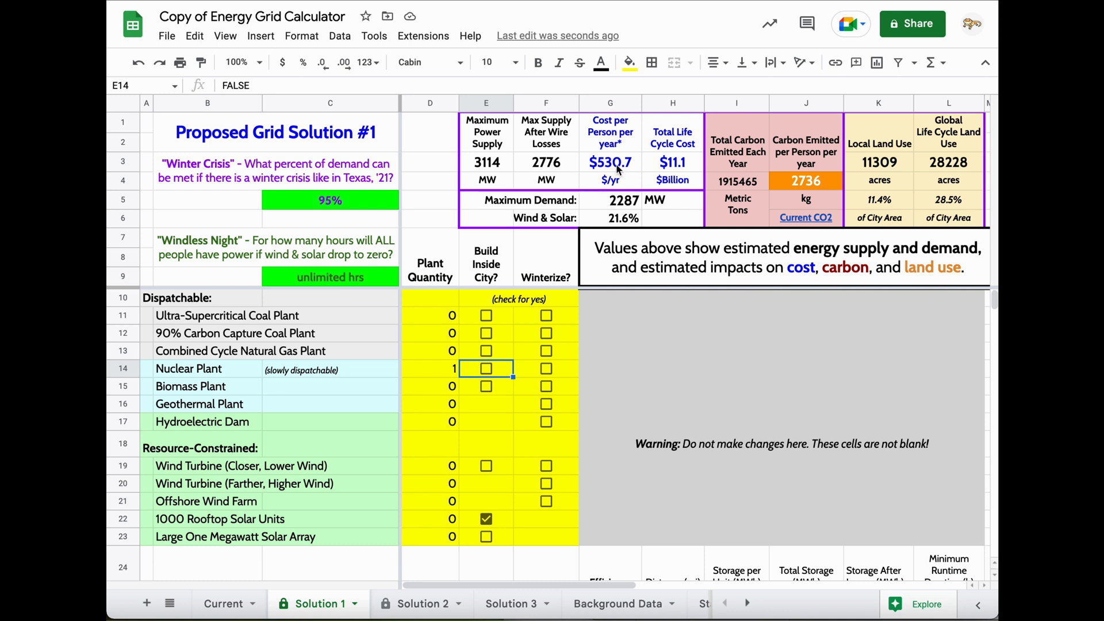
pyautogui.press('Left')
pyautogui.write('0')
pyautogui.press('Tab')
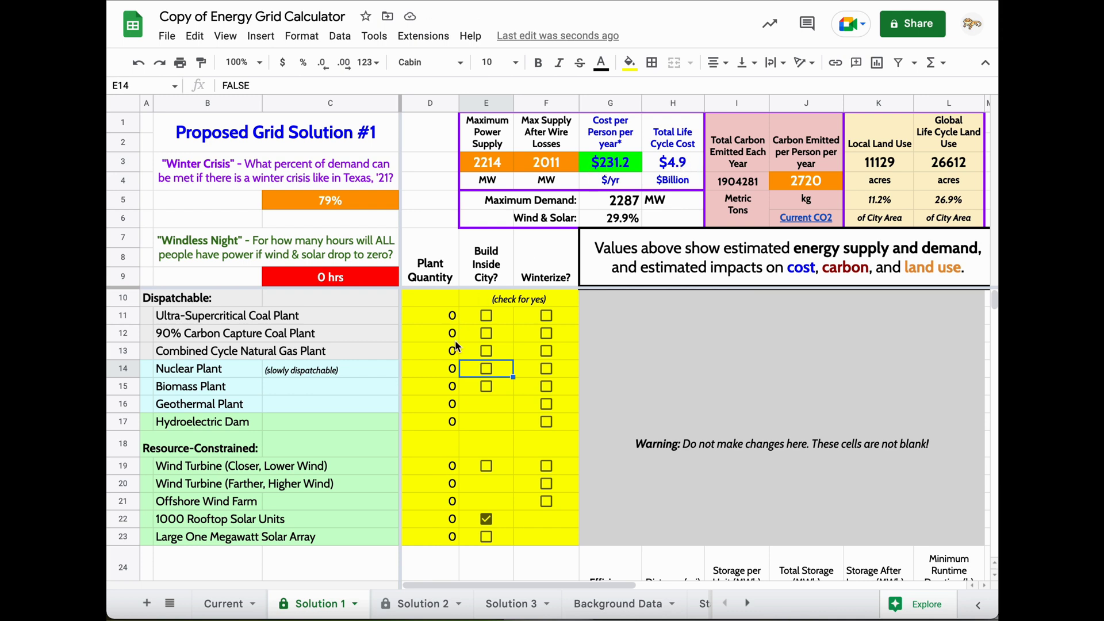
# Step: Re-enter 1 nuclear plant and review the Winter Crisis and Windless Night results
pyautogui.click(455, 369)
pyautogui.write('1')
pyautogui.press('Tab')
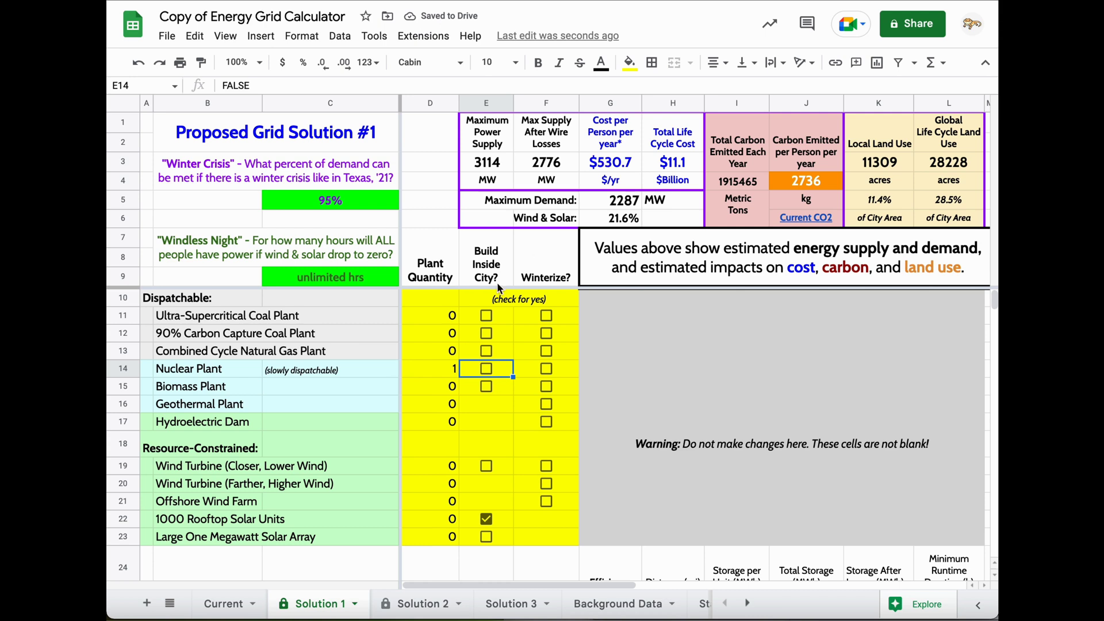
pyautogui.click(437, 374)
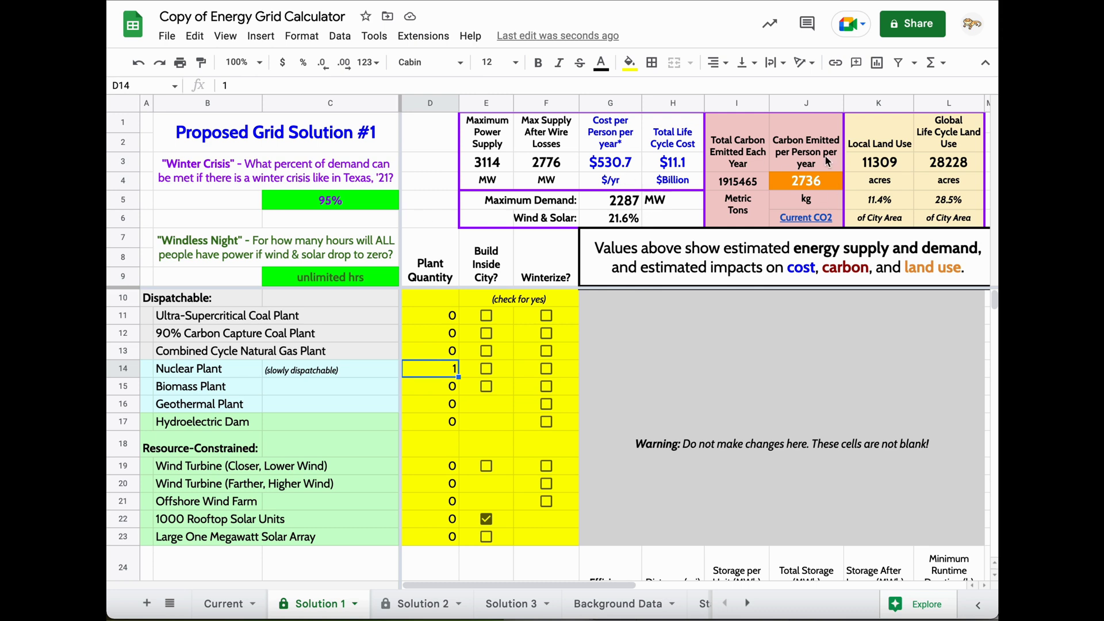
pyautogui.scroll(-3, 431, 419)
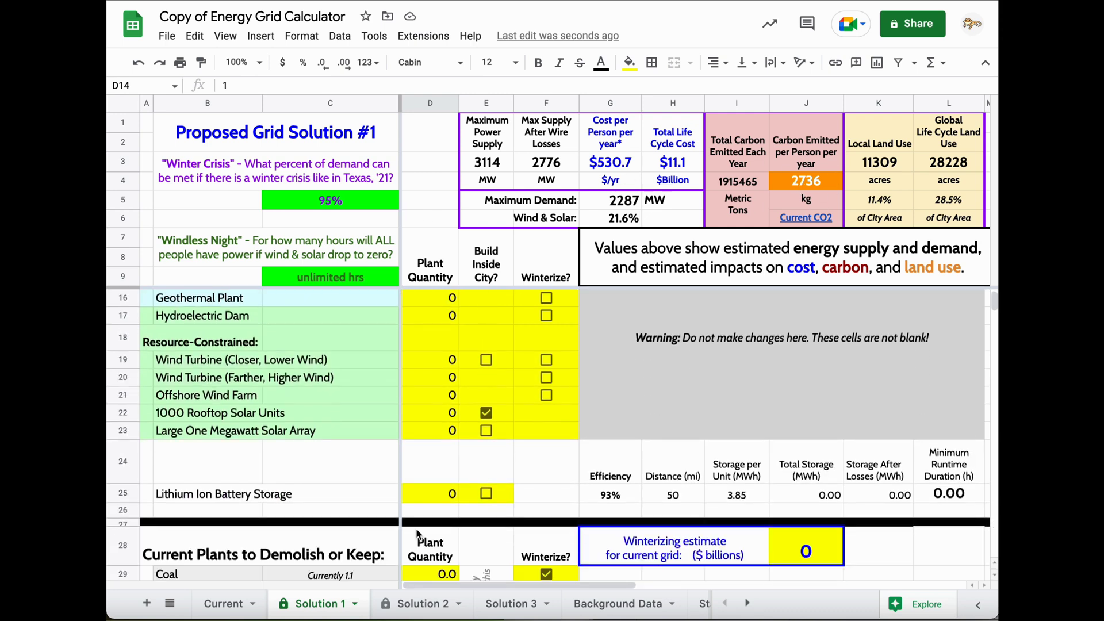
pyautogui.scroll(-2, 430, 513)
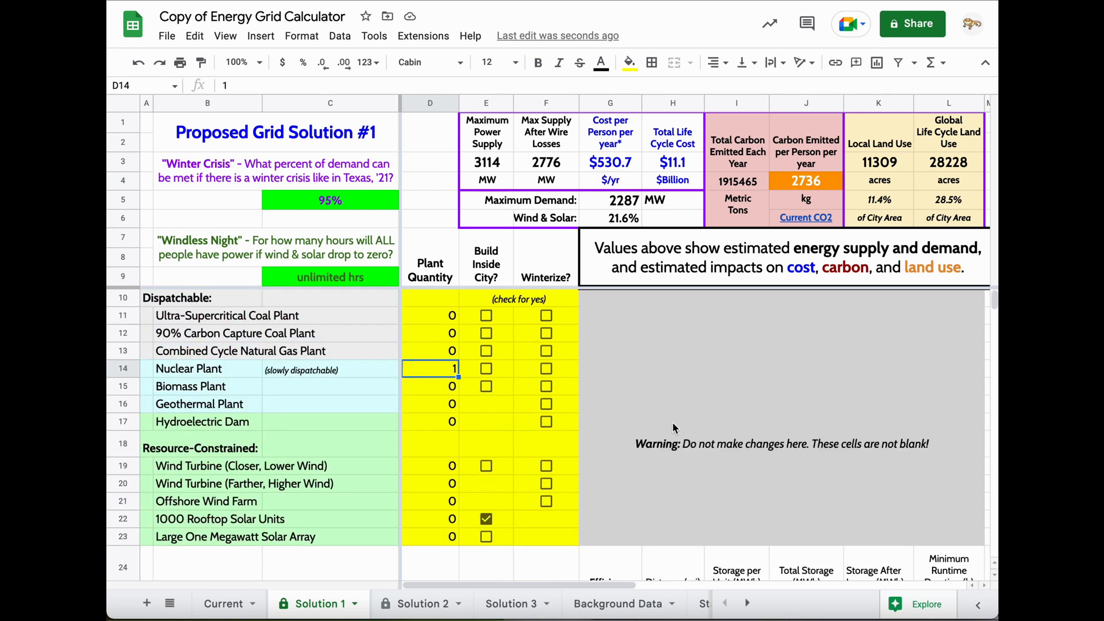
pyautogui.scroll(5, 672, 422)
# Step: Reset the nuclear plant quantity in D14 to 0
pyautogui.write('0')
pyautogui.press('Tab')
pyautogui.press('Left')
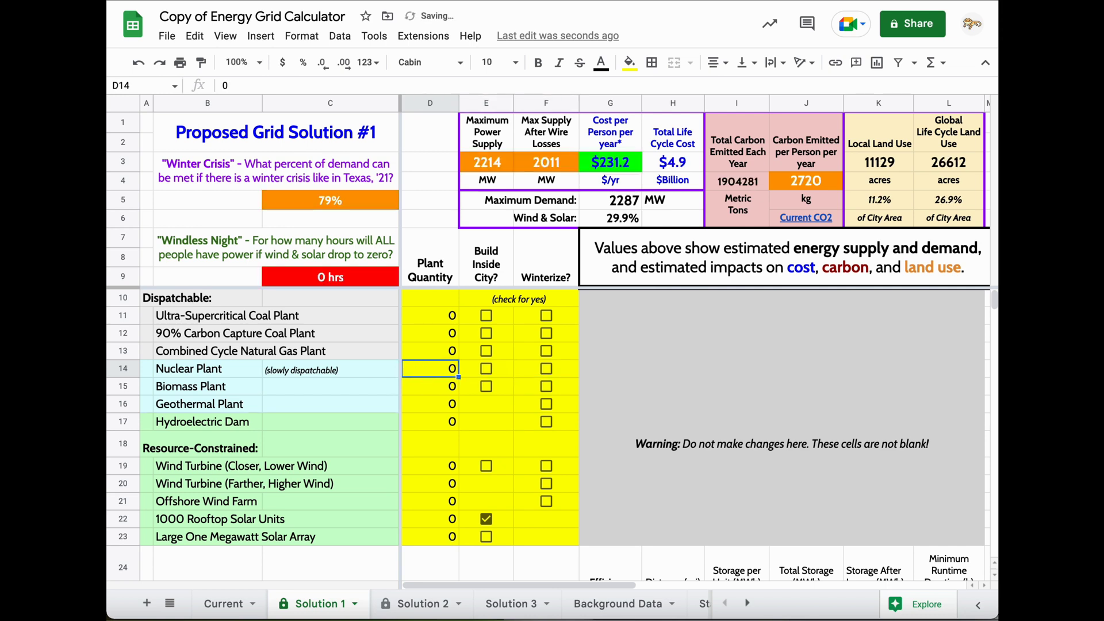
# Step: Enter 100 rooftop solar units in D22, lifting supply to 2478 MW
pyautogui.press('Down')
pyautogui.press('Down')
pyautogui.press('Down')
pyautogui.press('Down')
pyautogui.press('Down')
pyautogui.press('Down')
pyautogui.press('Down')
pyautogui.press('Down')
pyautogui.press('Up')
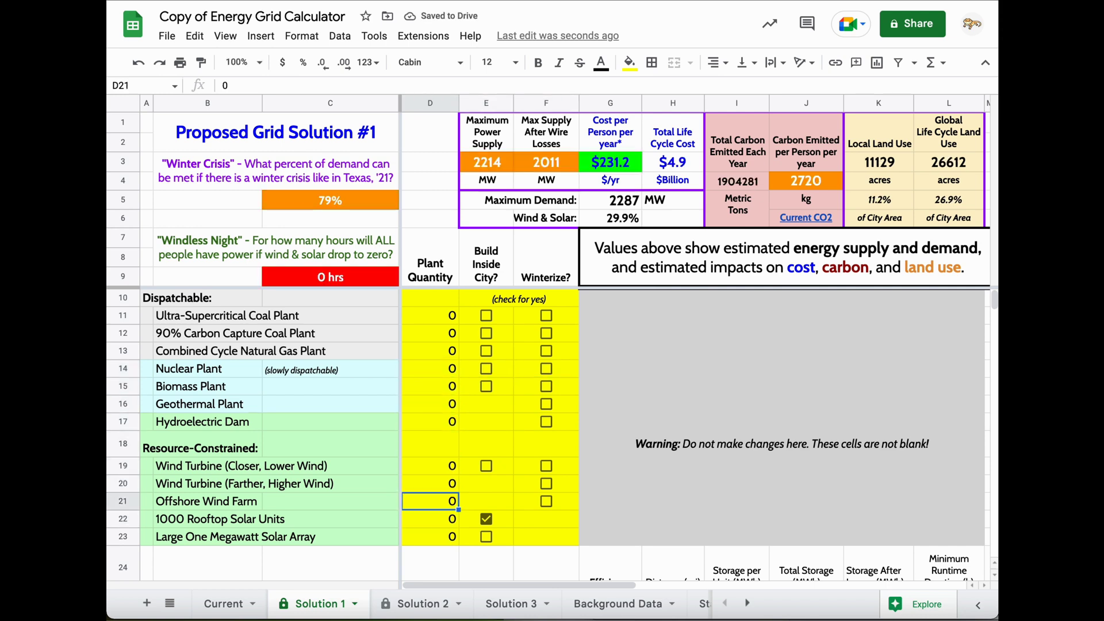
pyautogui.press('Up')
pyautogui.press('Up')
pyautogui.press('Down')
pyautogui.press('Down')
pyautogui.press('Down')
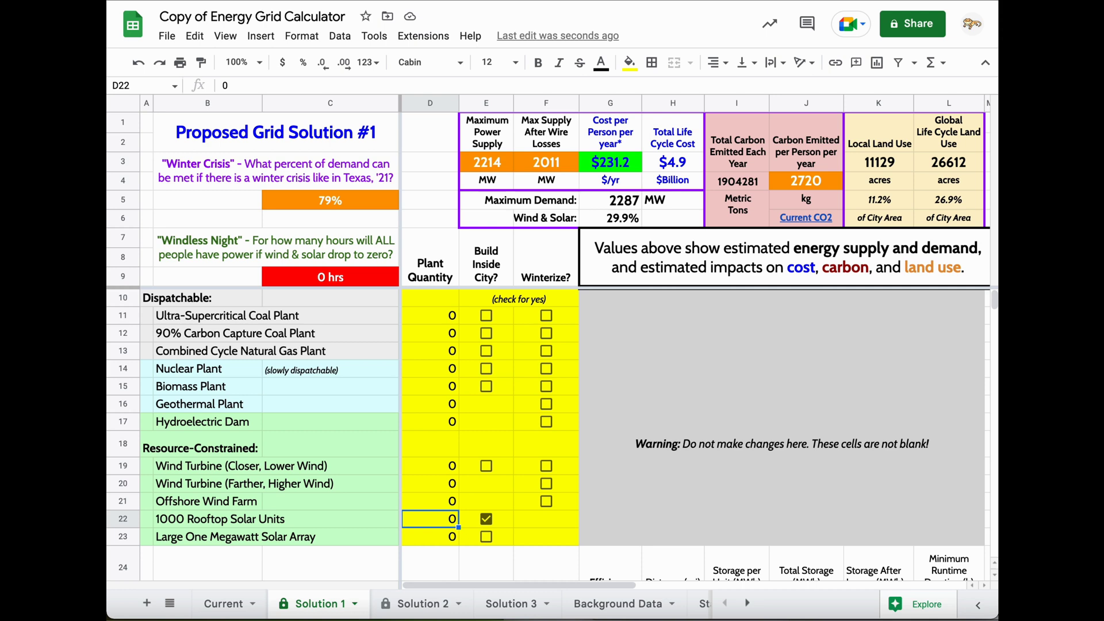
pyautogui.write('100')
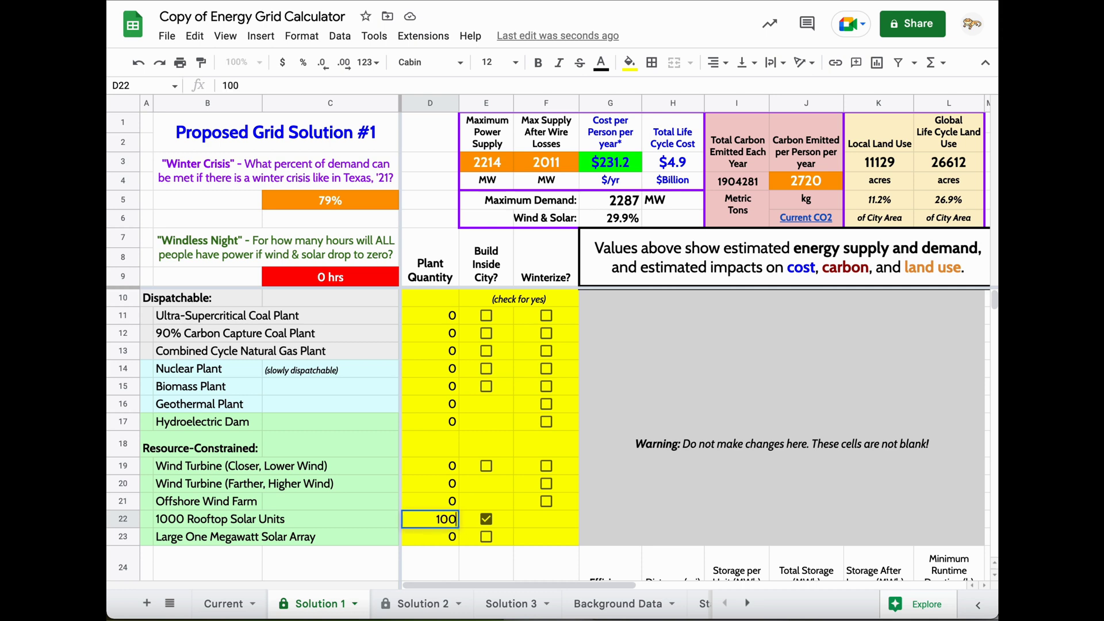
pyautogui.press('Return')
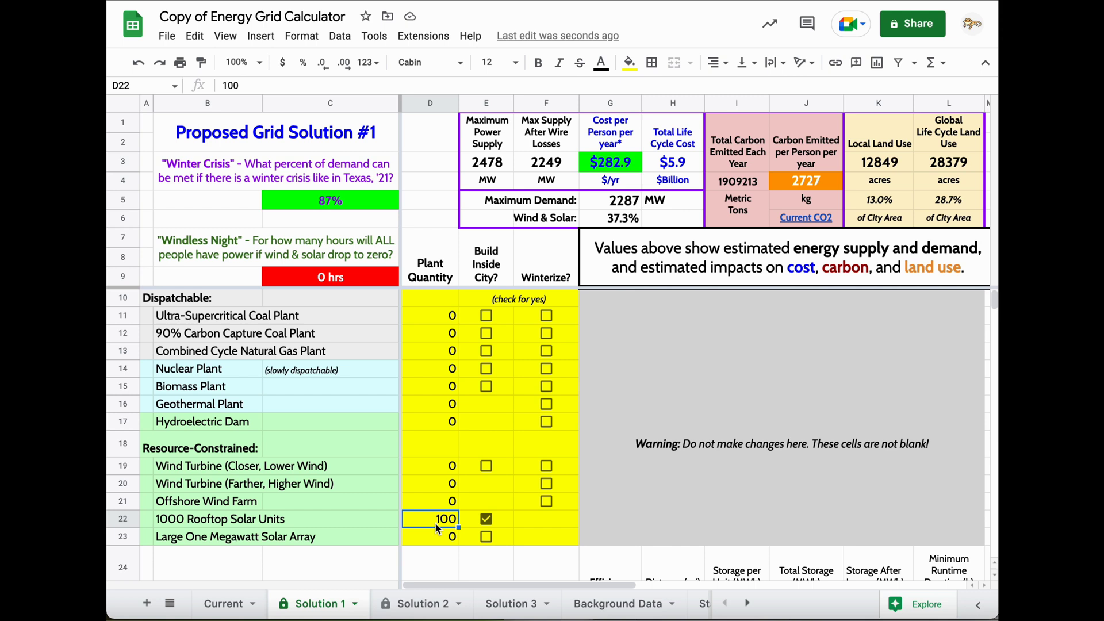
# Step: Try lithium ion battery quantities of 1, 100 and 1000 in D25
pyautogui.scroll(-3, 435, 522)
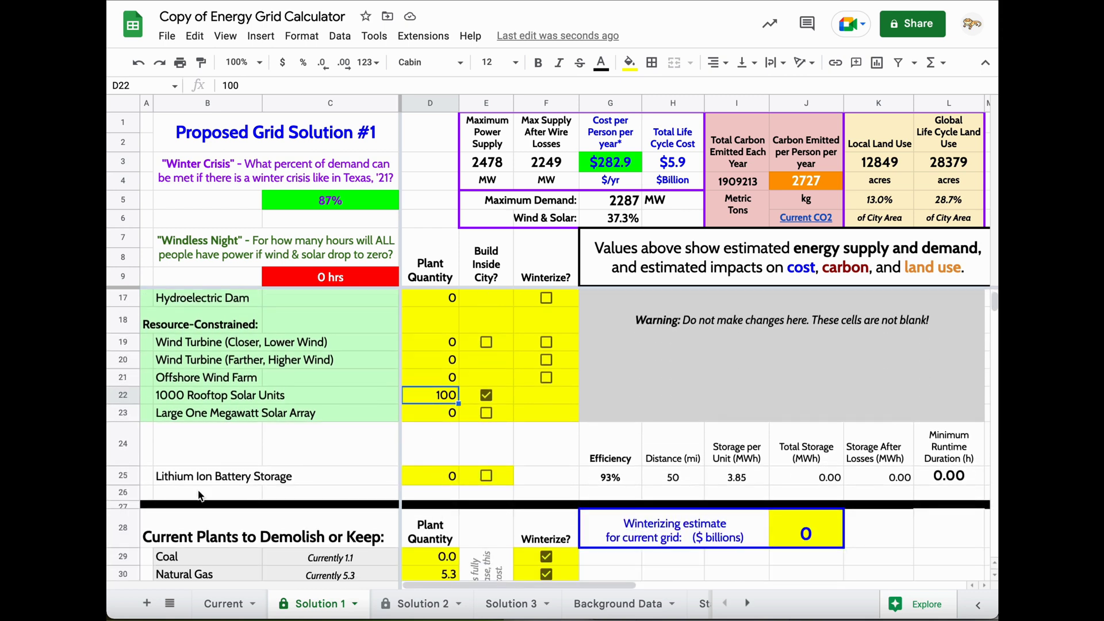
pyautogui.click(449, 481)
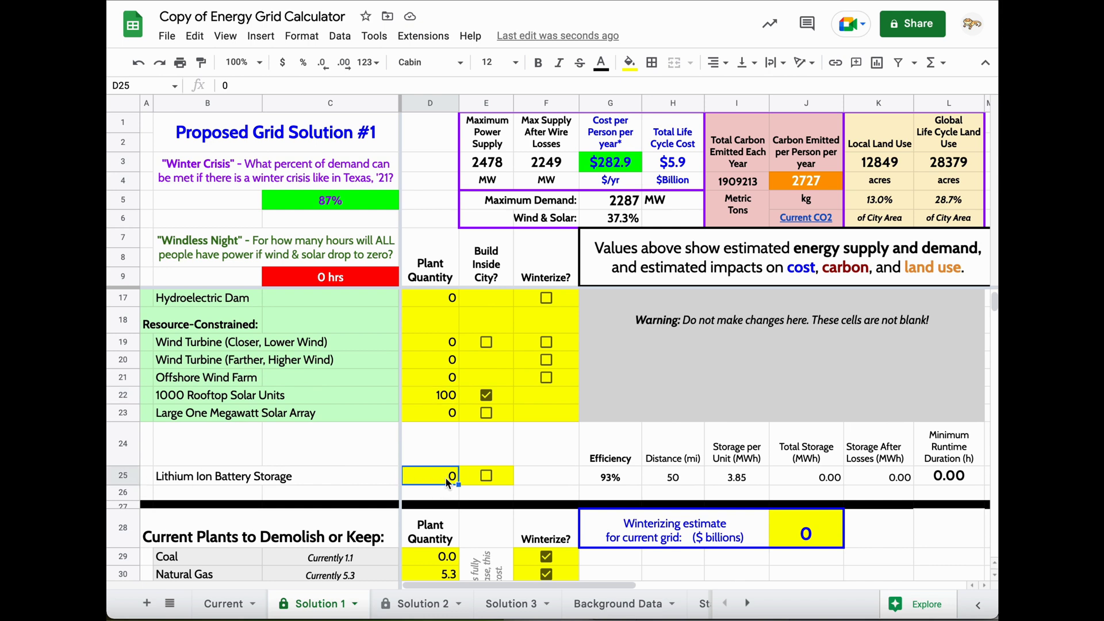
pyautogui.moveTo(448, 483)
pyautogui.mouseDown()
pyautogui.moveTo(427, 467)
pyautogui.moveTo(436, 477)
pyautogui.mouseUp()
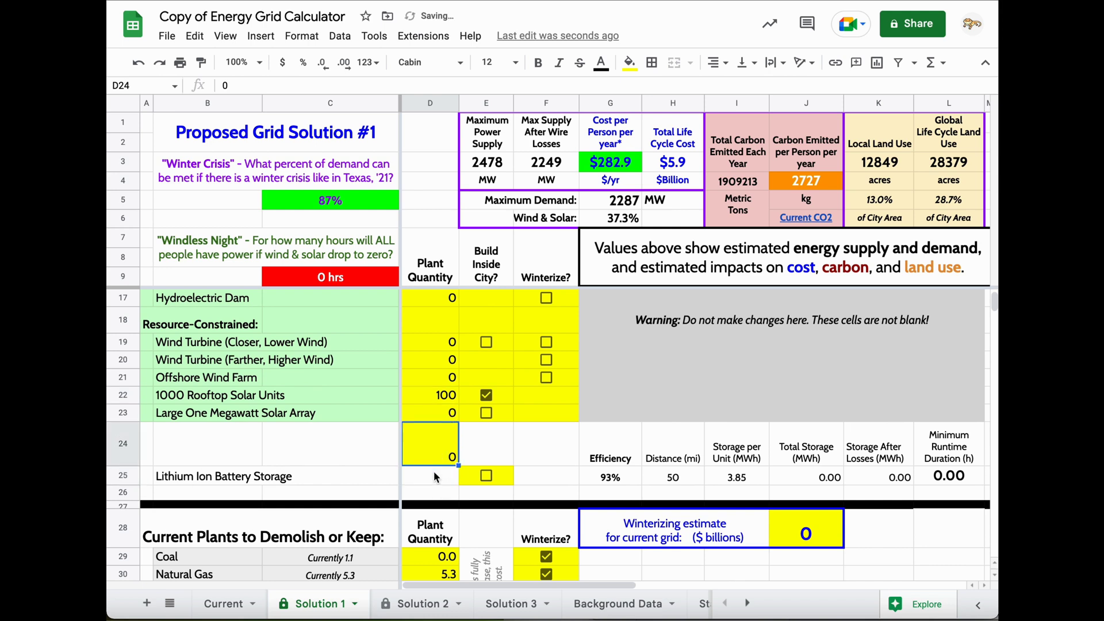
pyautogui.hotkey('ctrl', 'z')
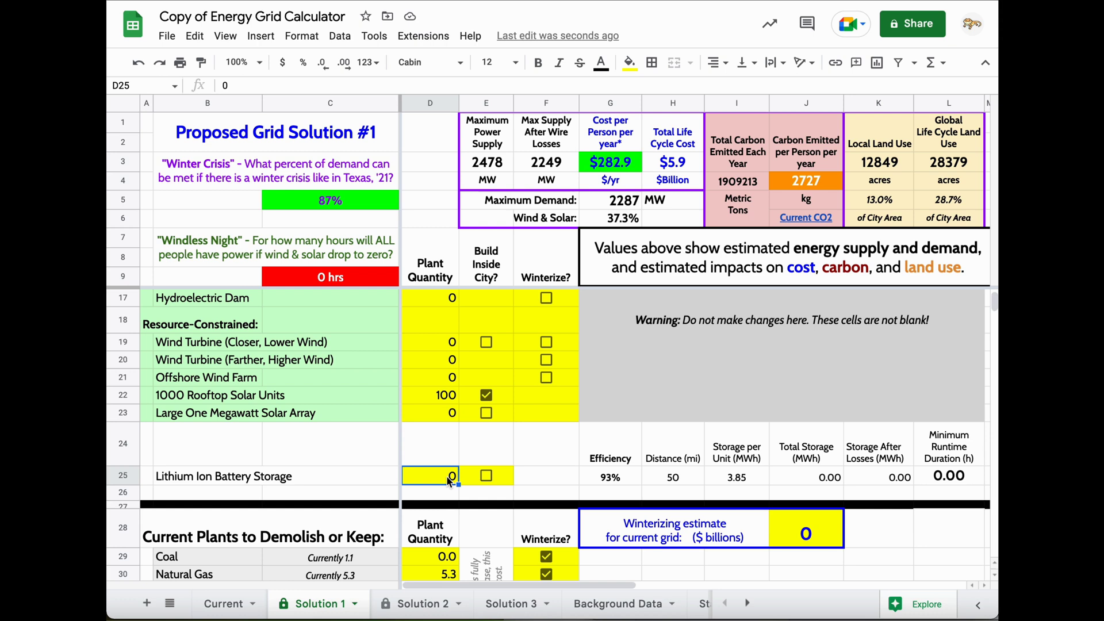
pyautogui.write('1')
pyautogui.press('Tab')
pyautogui.hotkey('shift', 'Tab')
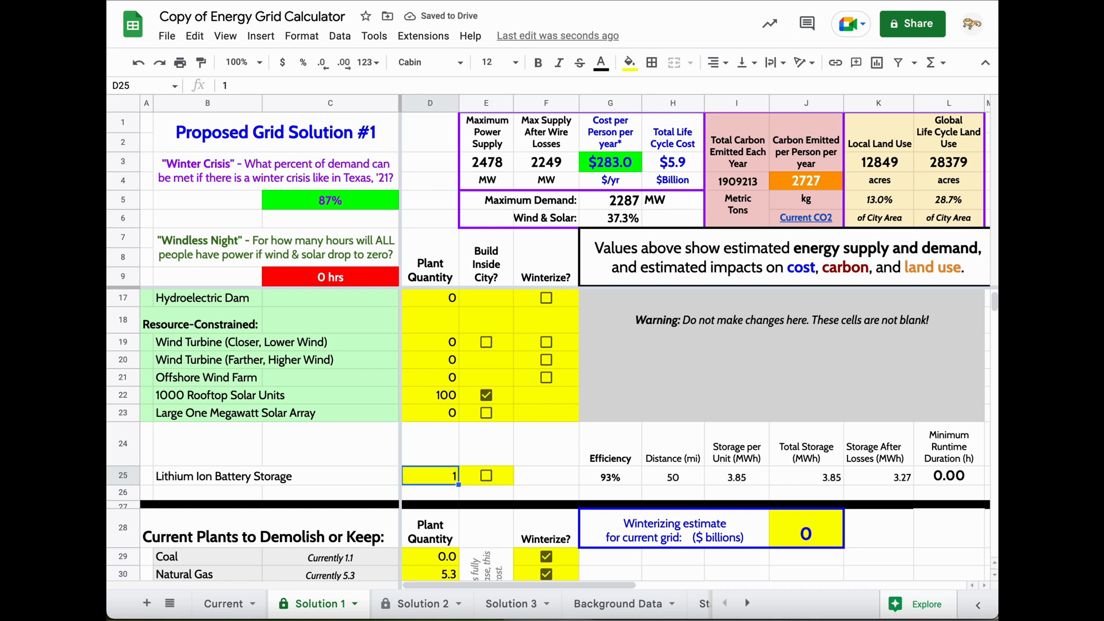
pyautogui.write('100')
pyautogui.press('Tab')
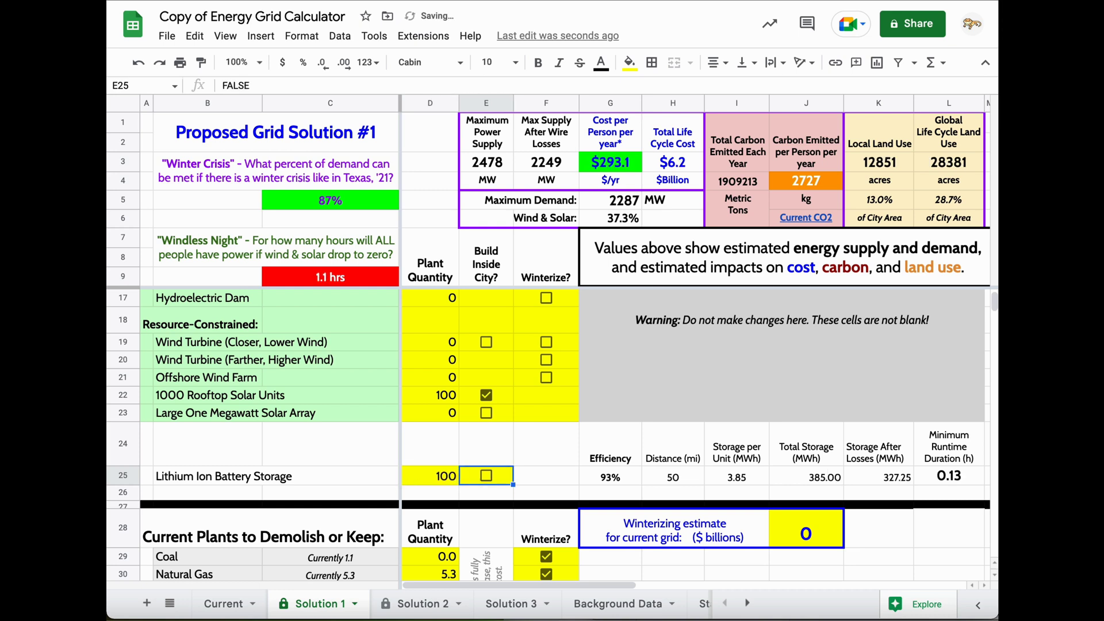
pyautogui.hotkey('shift', 'Tab')
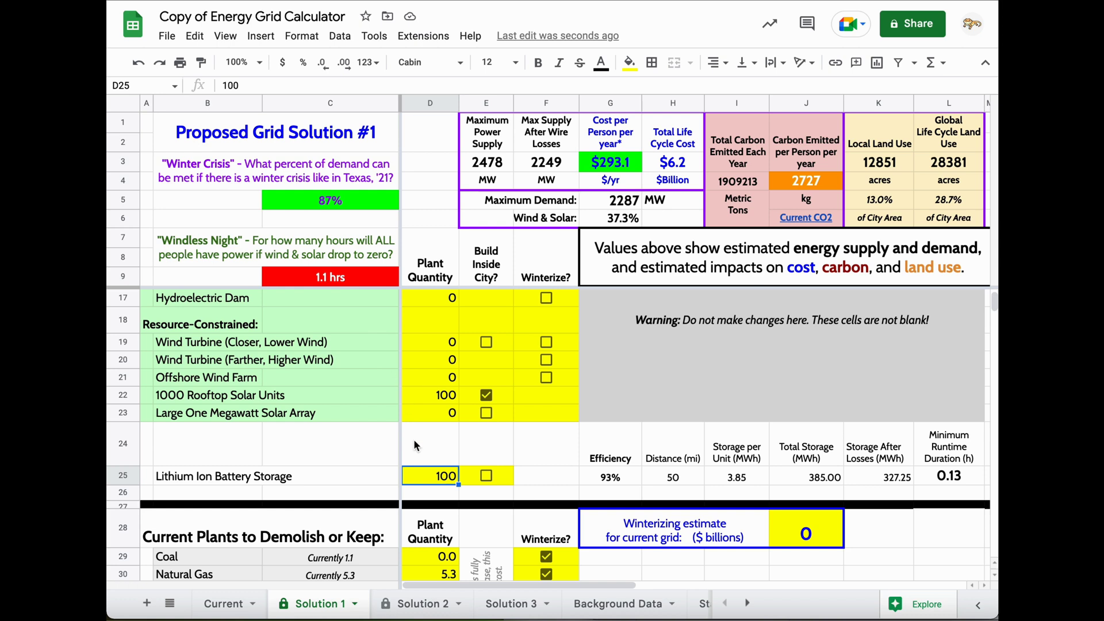
pyautogui.write('1000')
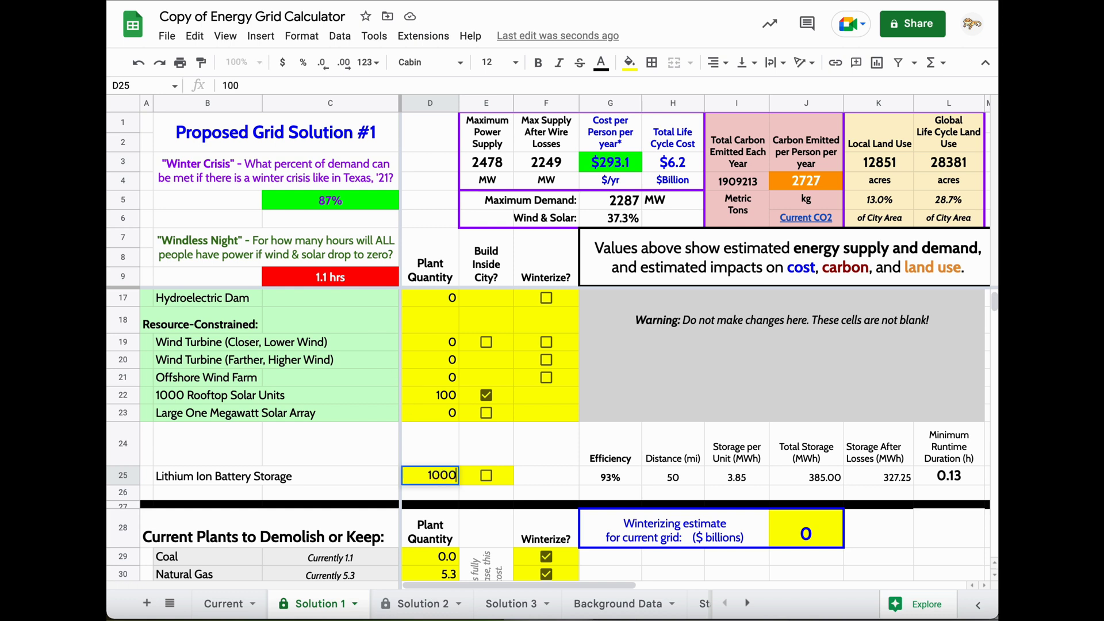
pyautogui.press('Return')
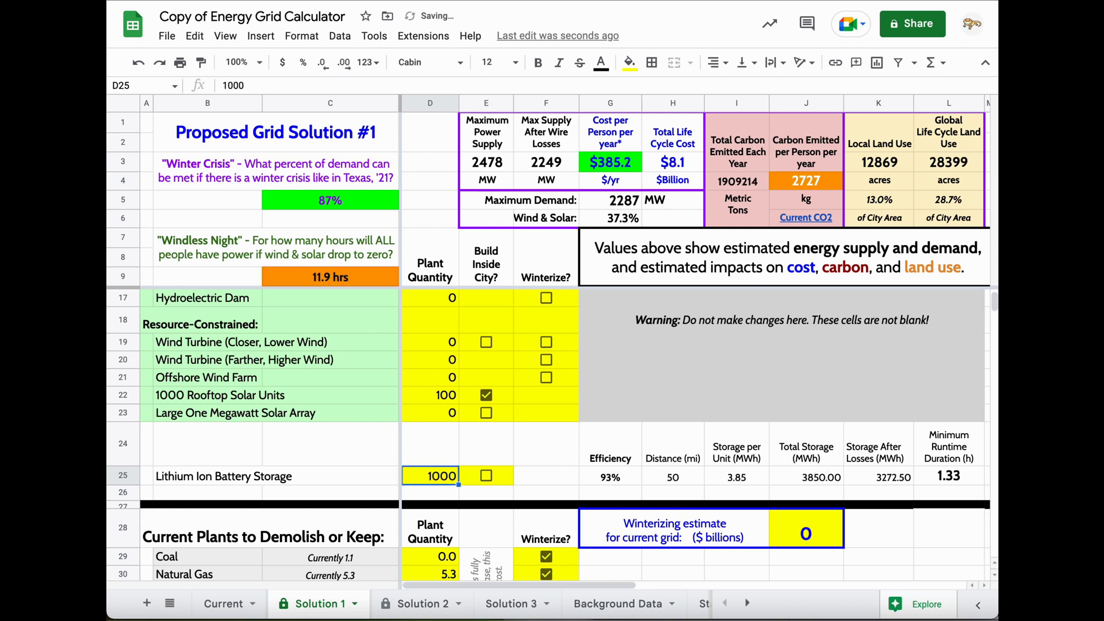
# Step: Set batteries to 1100 via the formula bar, test 0, then restore 1100
pyautogui.click(230, 87)
pyautogui.press('Delete')
pyautogui.write('1')
pyautogui.press('Tab')
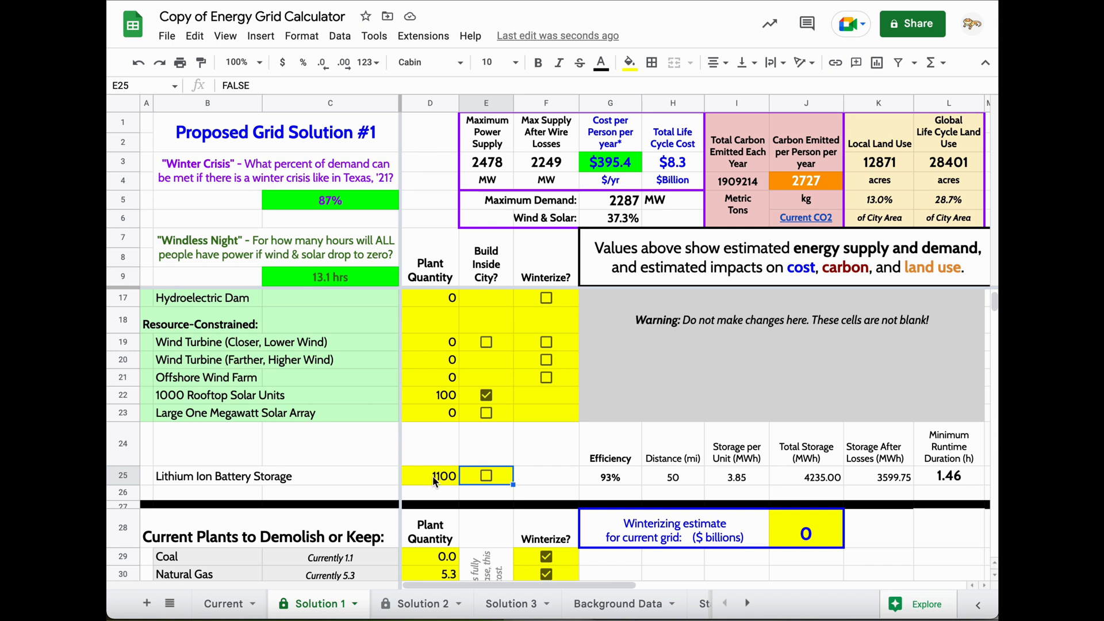
pyautogui.click(432, 475)
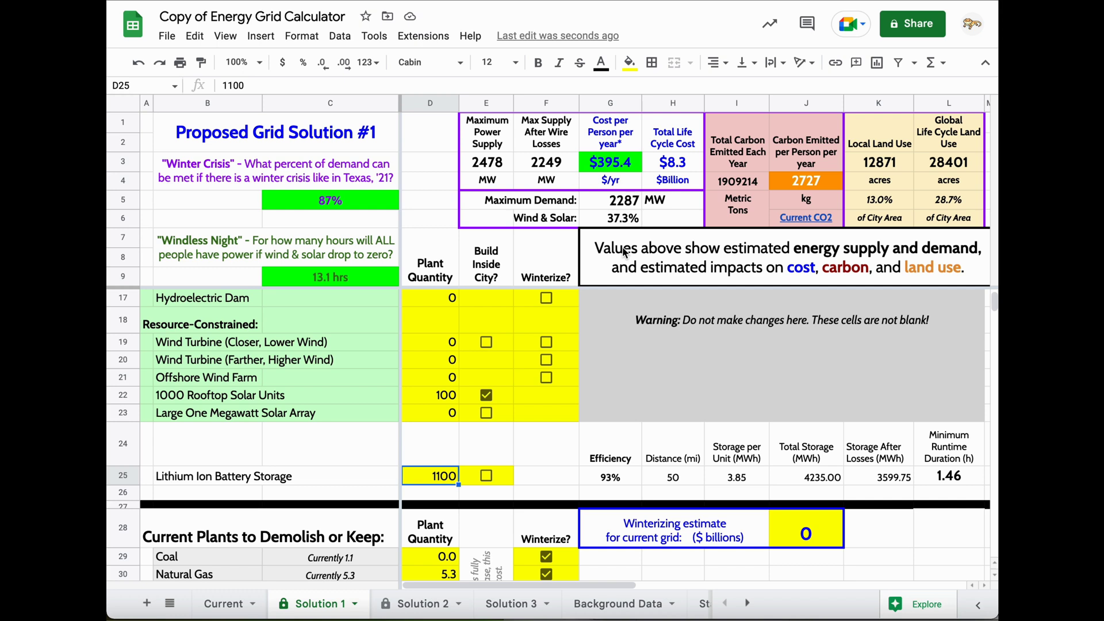
pyautogui.write('0')
pyautogui.press('Tab')
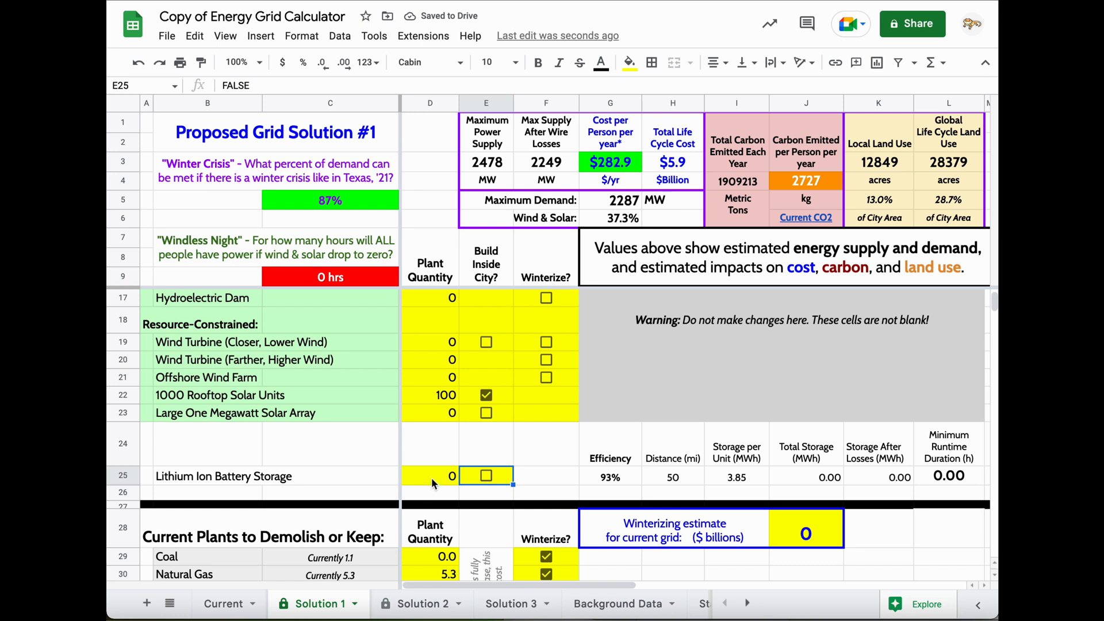
pyautogui.hotkey('ctrl', 'z')
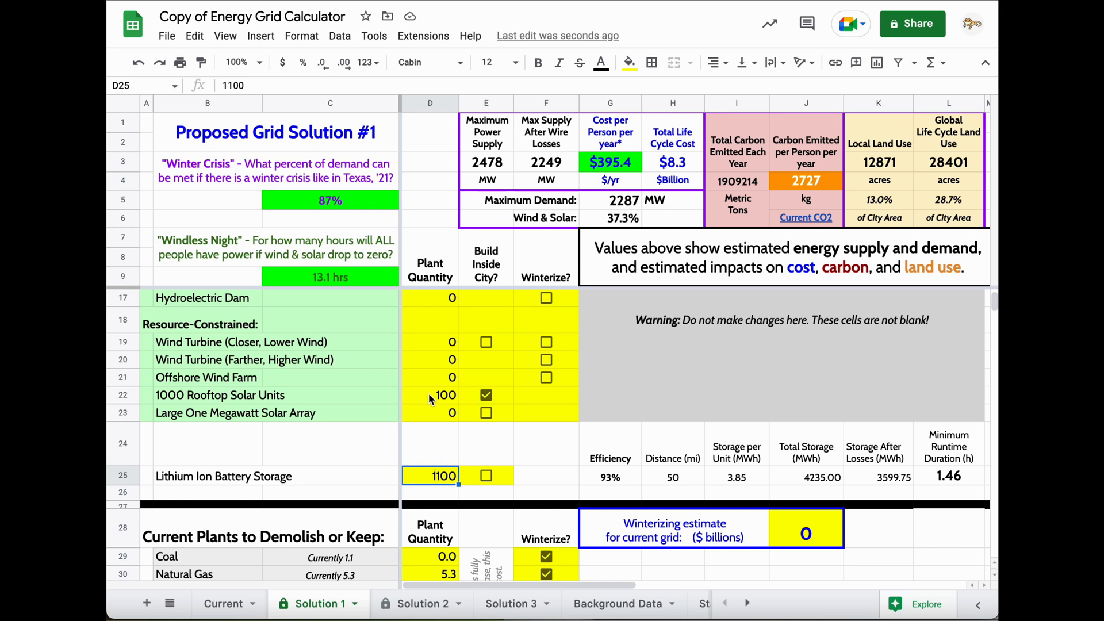
pyautogui.scroll(-2, 482, 421)
pyautogui.scroll(5, 482, 422)
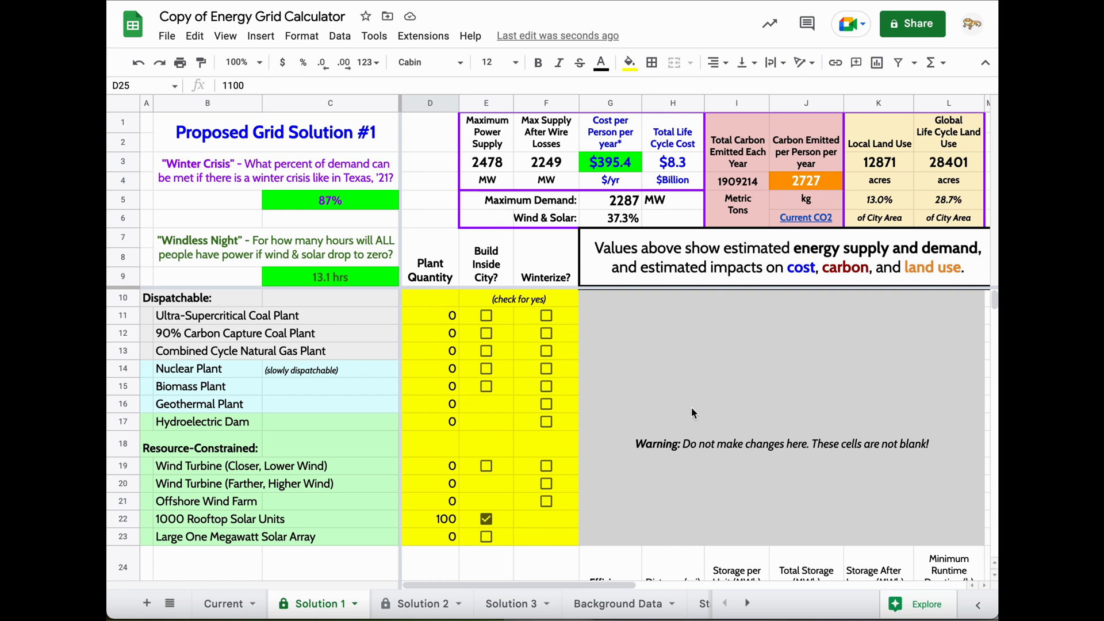
pyautogui.click(726, 380)
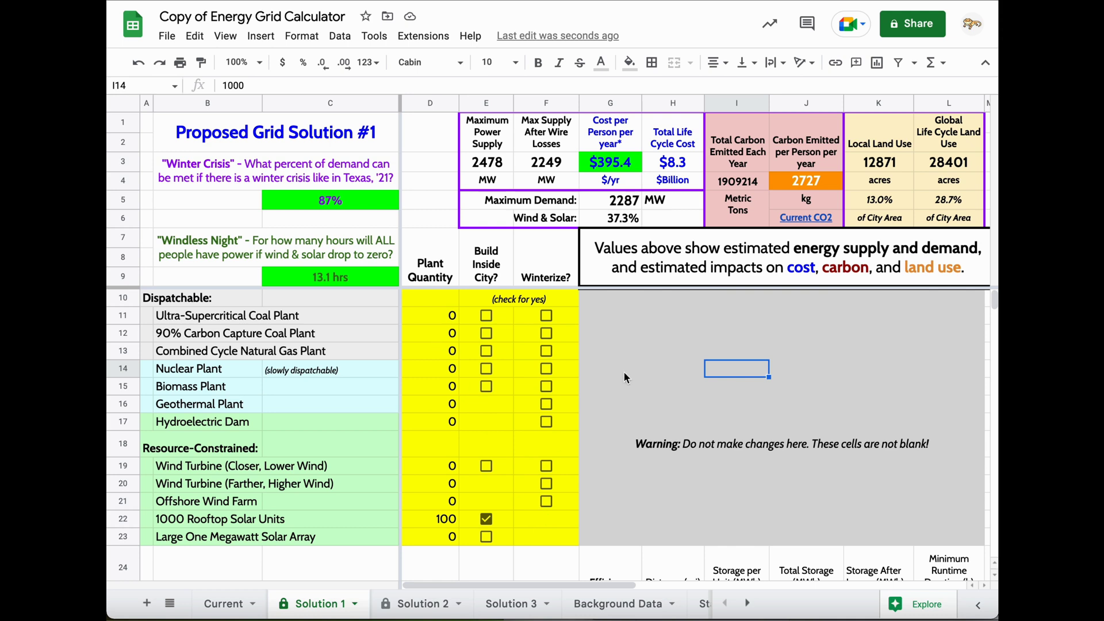
pyautogui.click(665, 369)
pyautogui.click(811, 366)
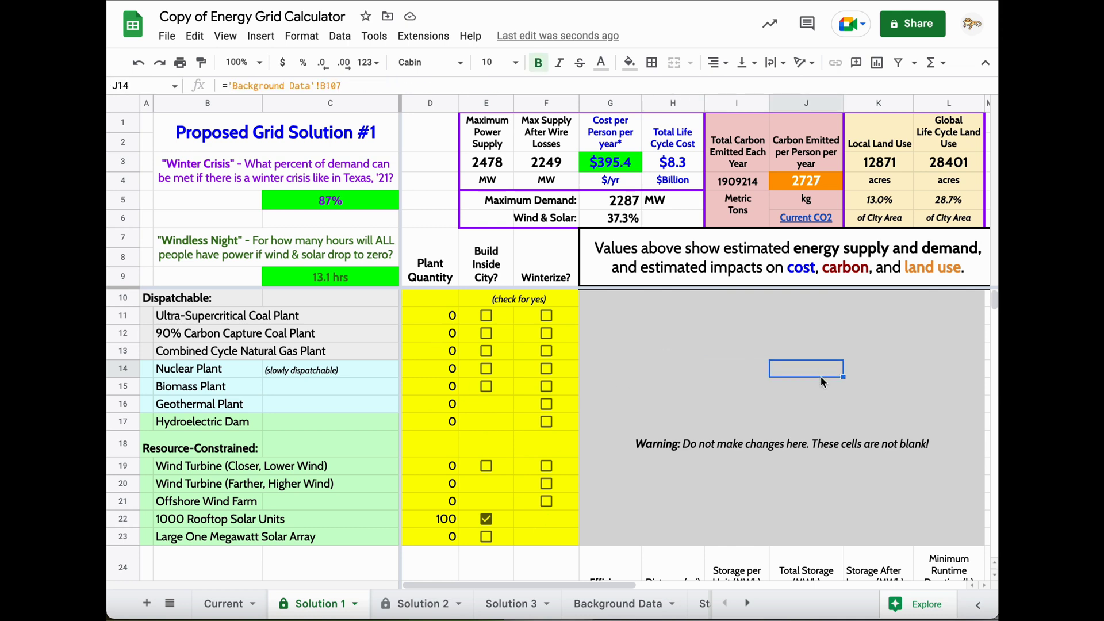
pyautogui.doubleClick(774, 377)
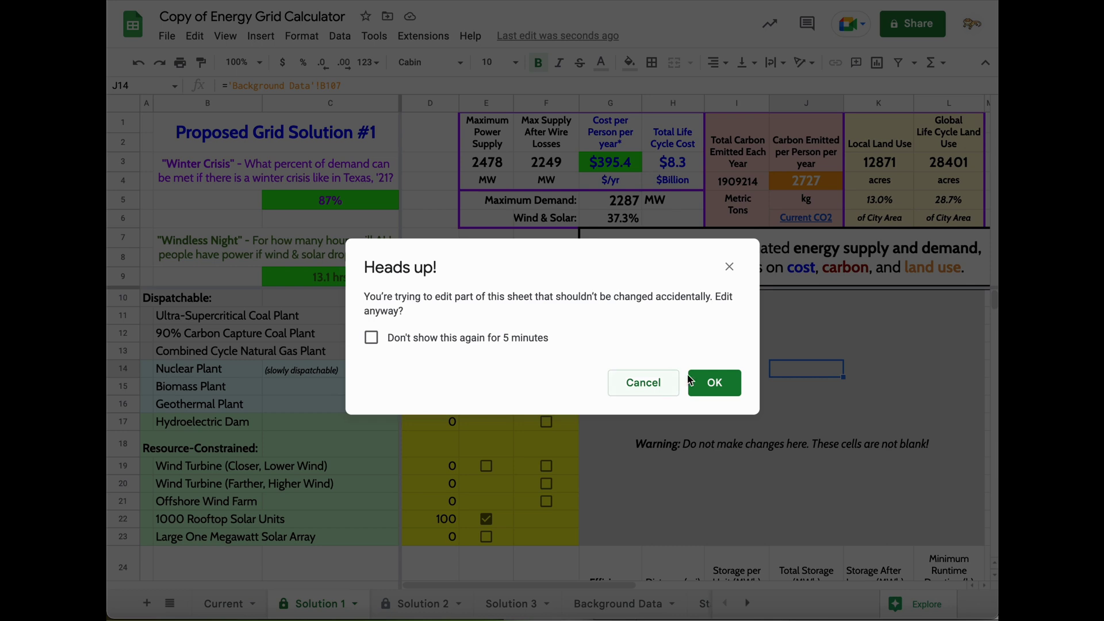
pyautogui.click(636, 395)
pyautogui.click(492, 405)
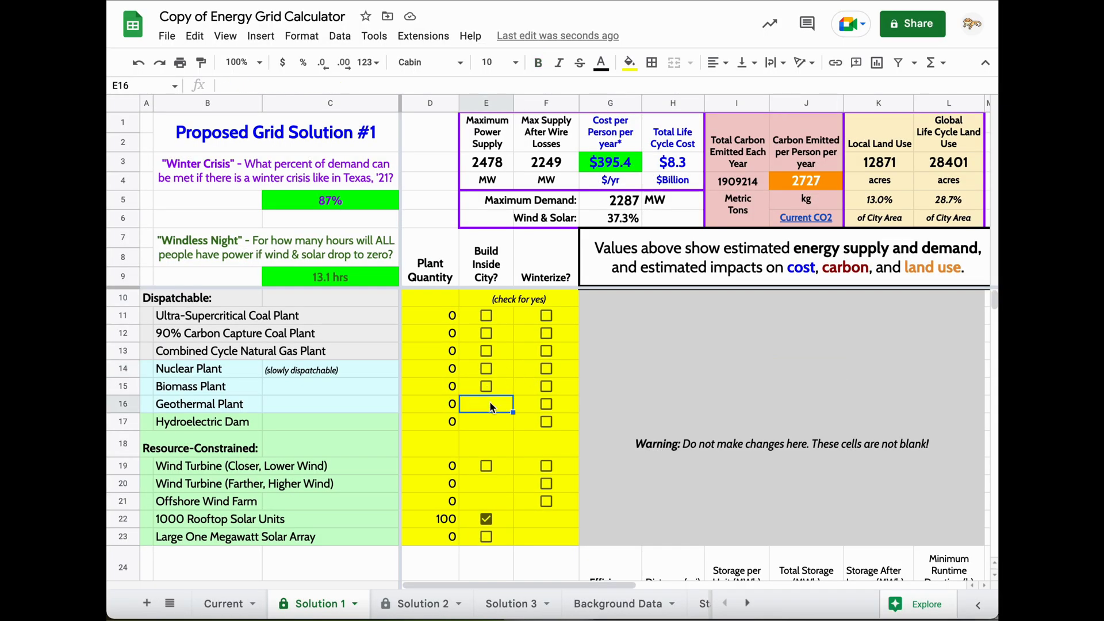